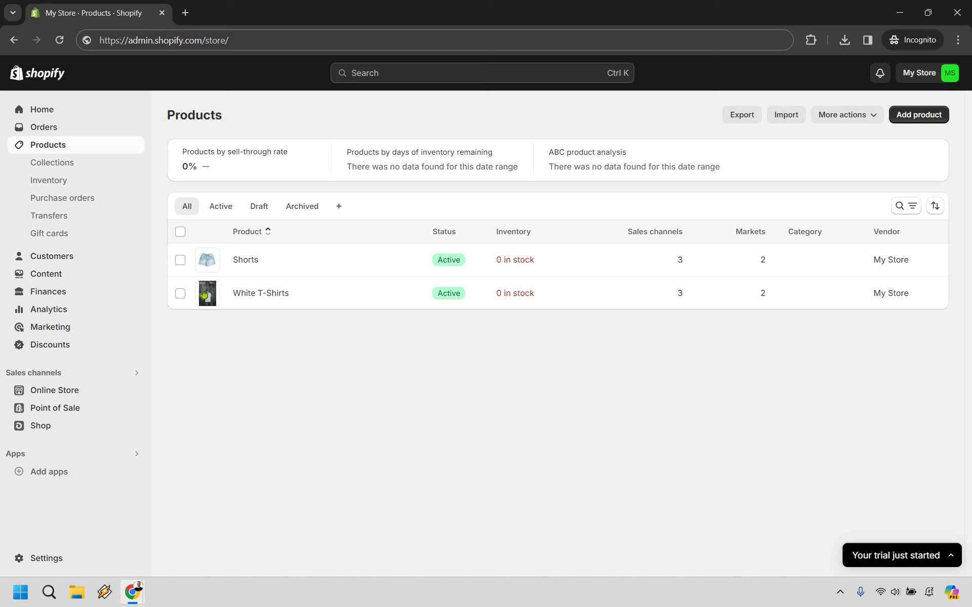
- Select all products, view the bulk actions menu, and dismiss it without acting
{"action": "left_click", "coordinate": [181, 234]}
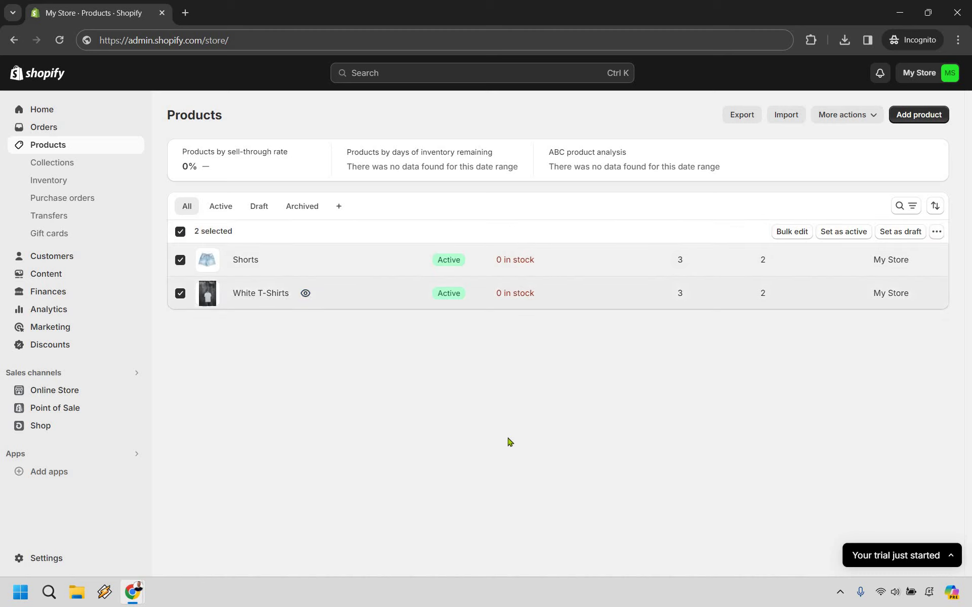
{"action": "left_click", "coordinate": [938, 233]}
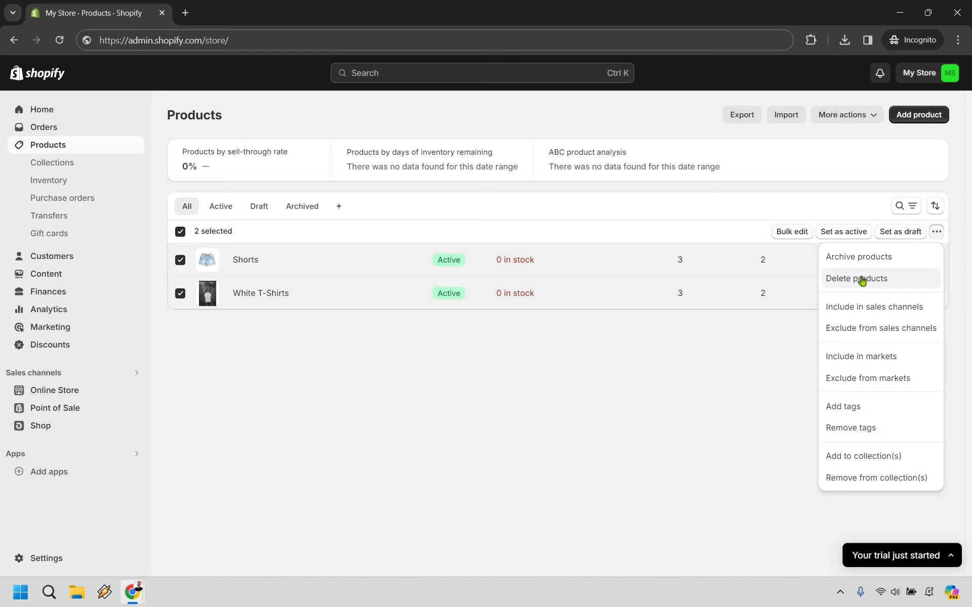
{"action": "left_click", "coordinate": [183, 235]}
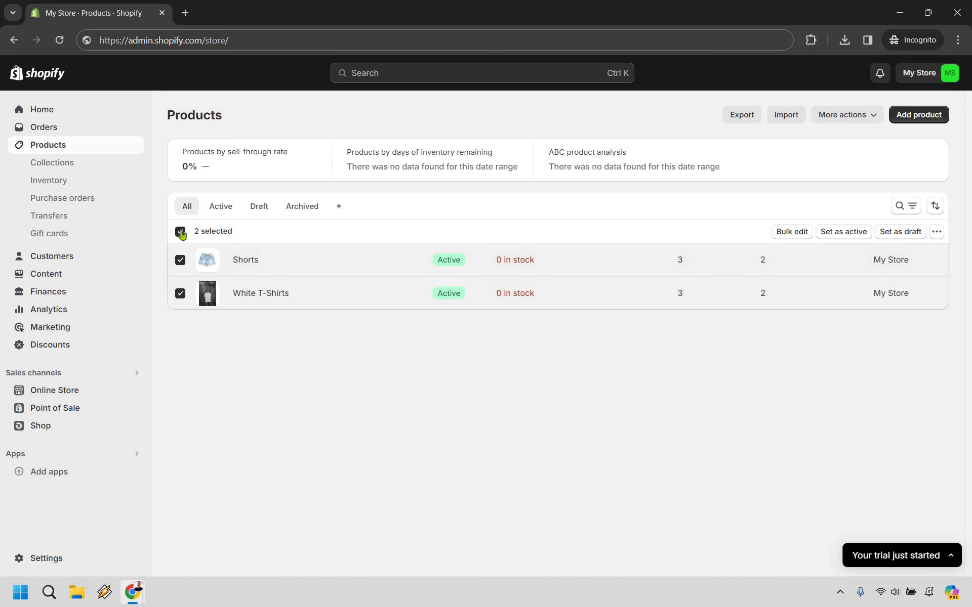
- Select only White T-Shirts and bulk-delete it, confirming the permanent deletion
{"action": "left_click", "coordinate": [183, 235]}
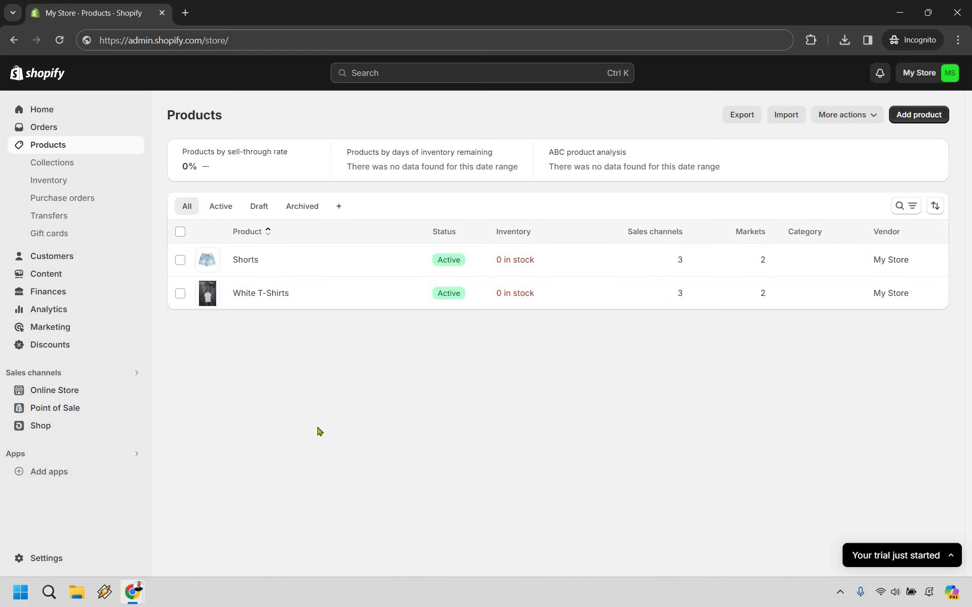
{"action": "left_click", "coordinate": [180, 295]}
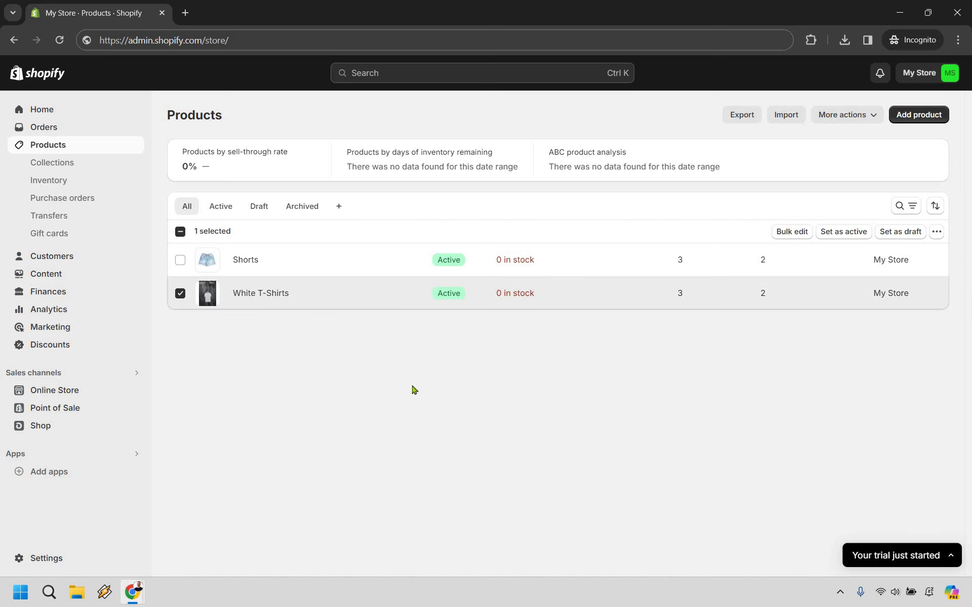
{"action": "left_click", "coordinate": [937, 233]}
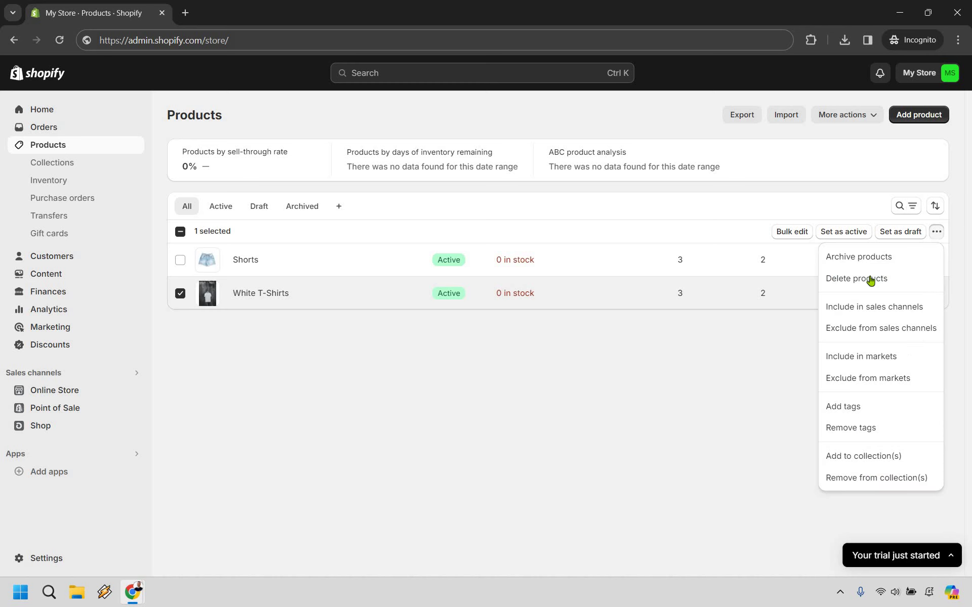
{"action": "left_click", "coordinate": [870, 279]}
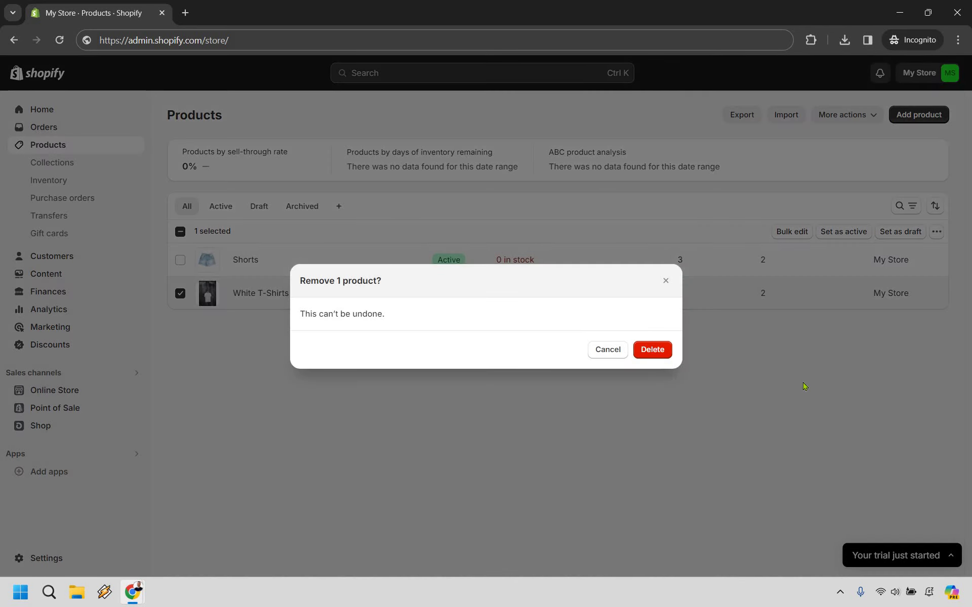
{"action": "left_click", "coordinate": [668, 350]}
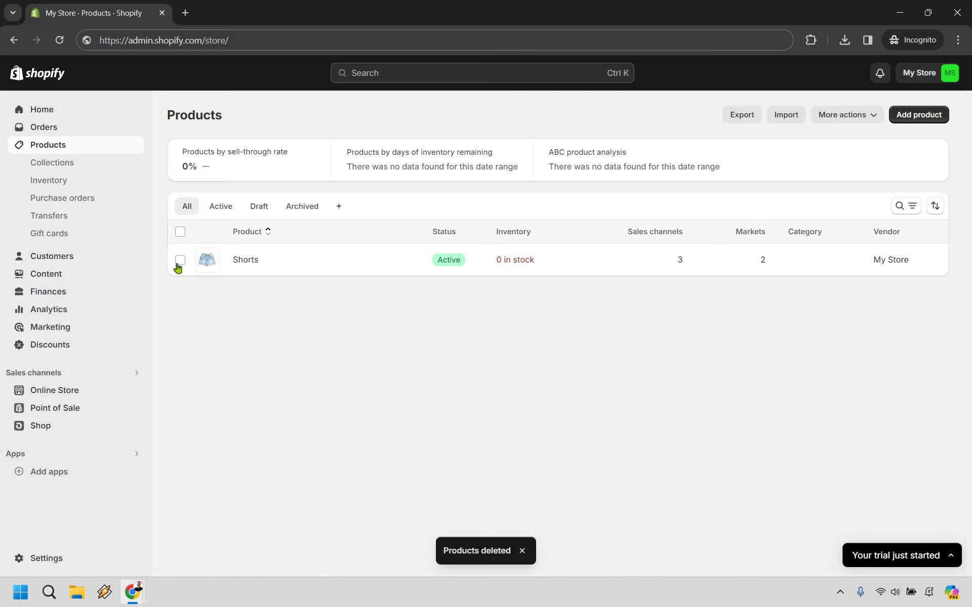
- Select the Shorts product and bulk-delete it, confirming the permanent deletion
{"action": "left_click", "coordinate": [934, 251]}
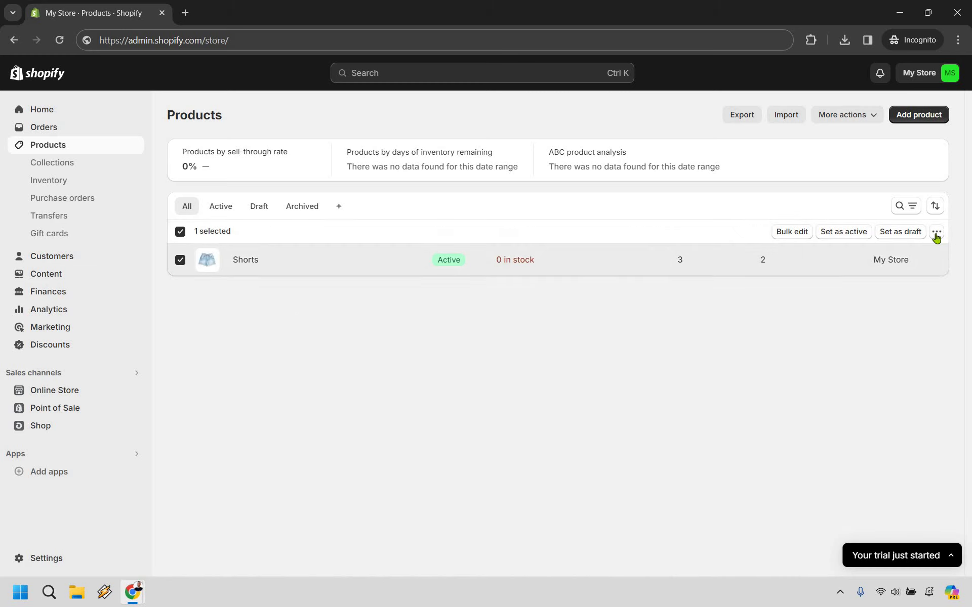
{"action": "left_click", "coordinate": [937, 235]}
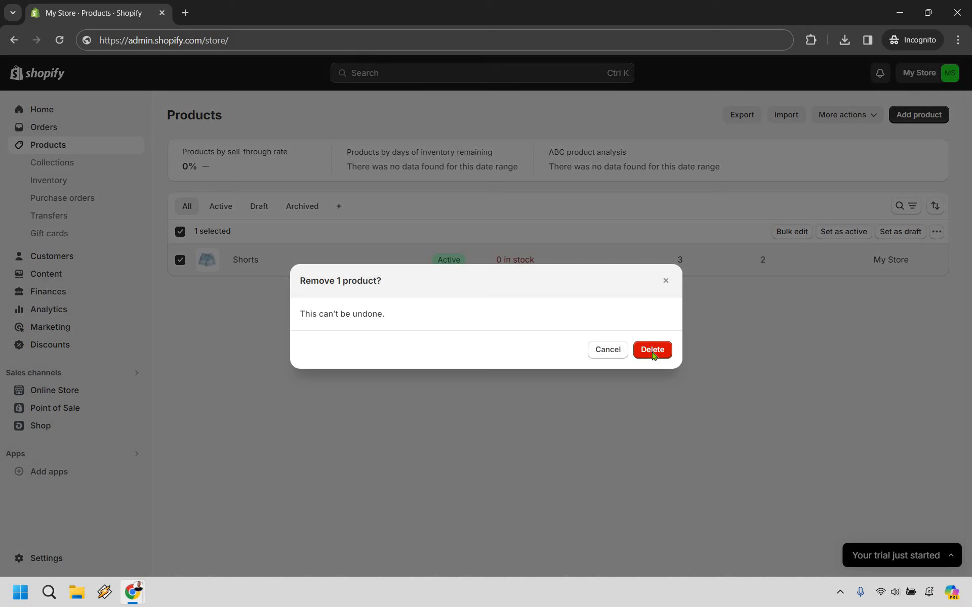
{"action": "left_click", "coordinate": [653, 350]}
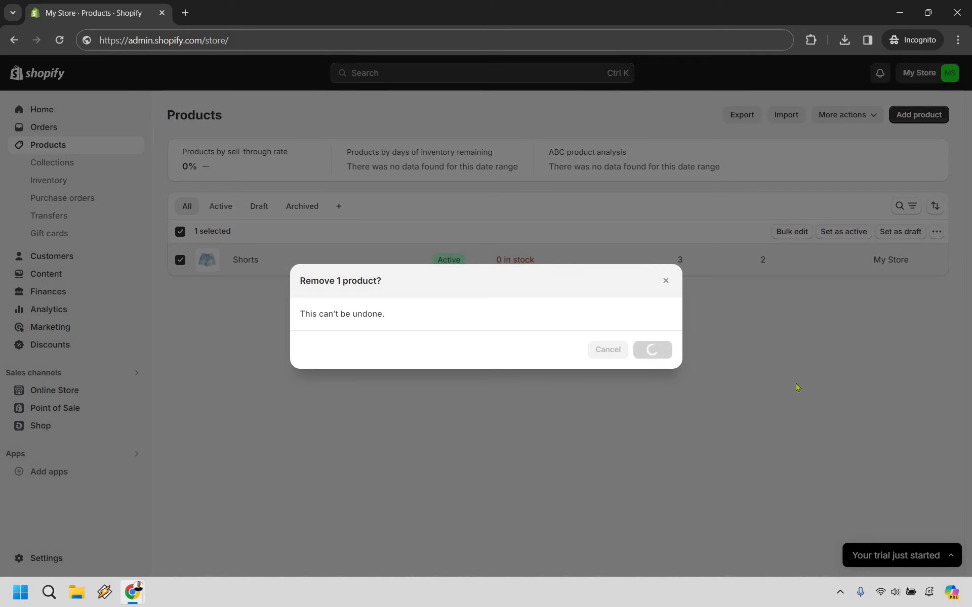